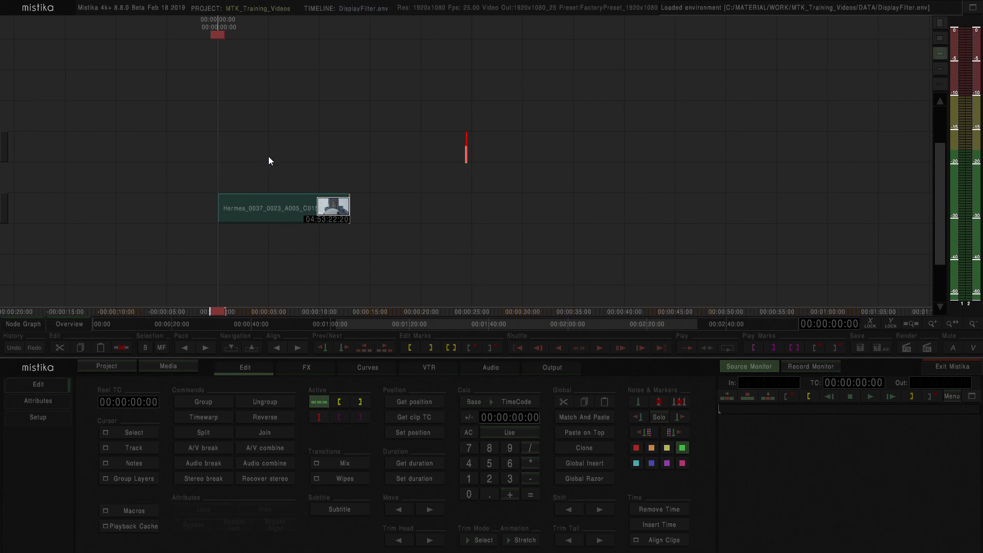
# Apply the 000_LogC2Rec7093DLut.pfx preset from the GLOBAL_PRESETS folder to the Hermes clip
pyautogui.click(273, 216)
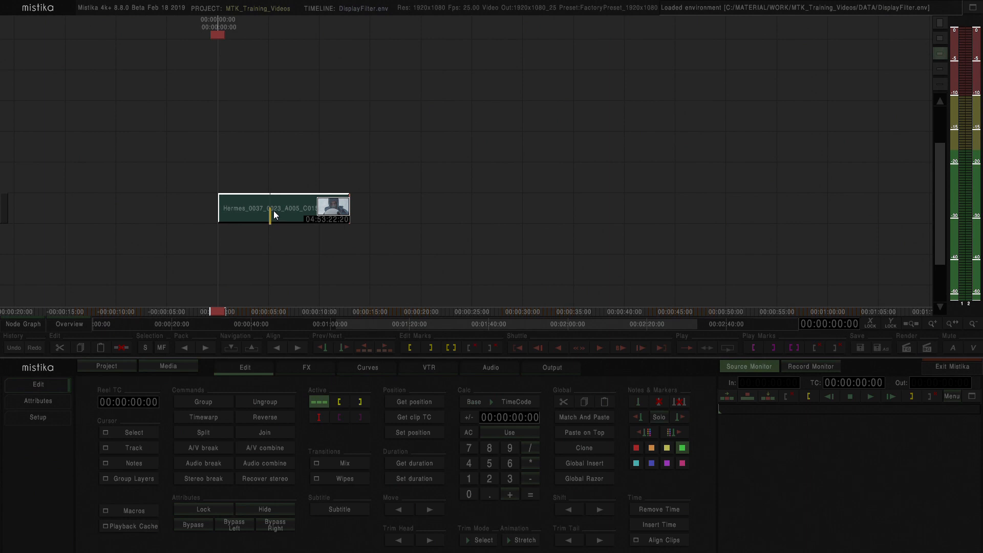
pyautogui.doubleClick(272, 207)
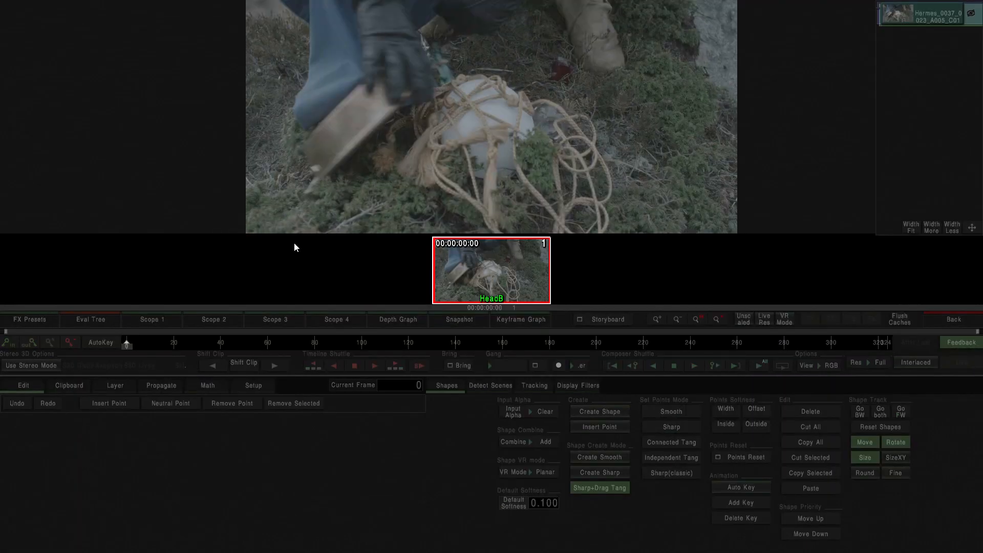
pyautogui.click(35, 322)
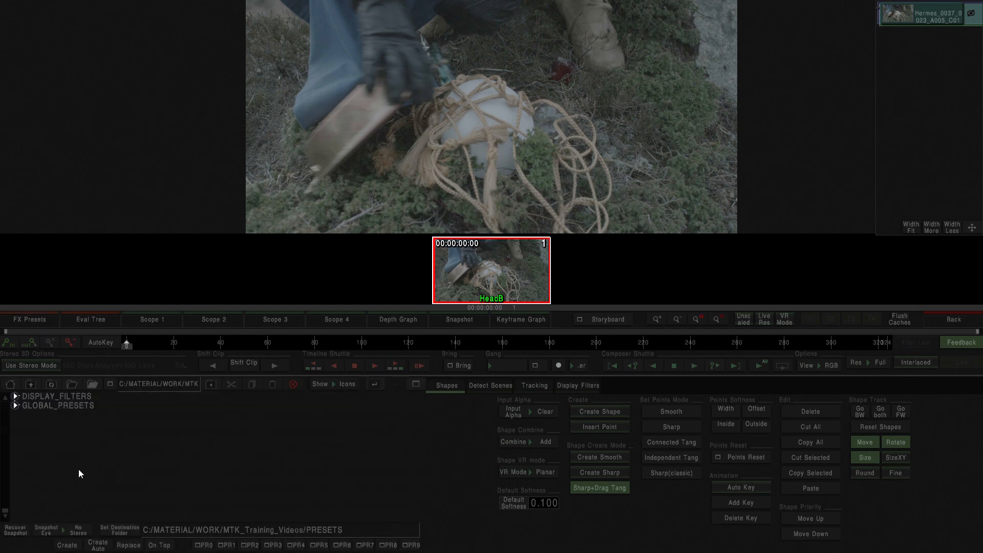
pyautogui.click(30, 405)
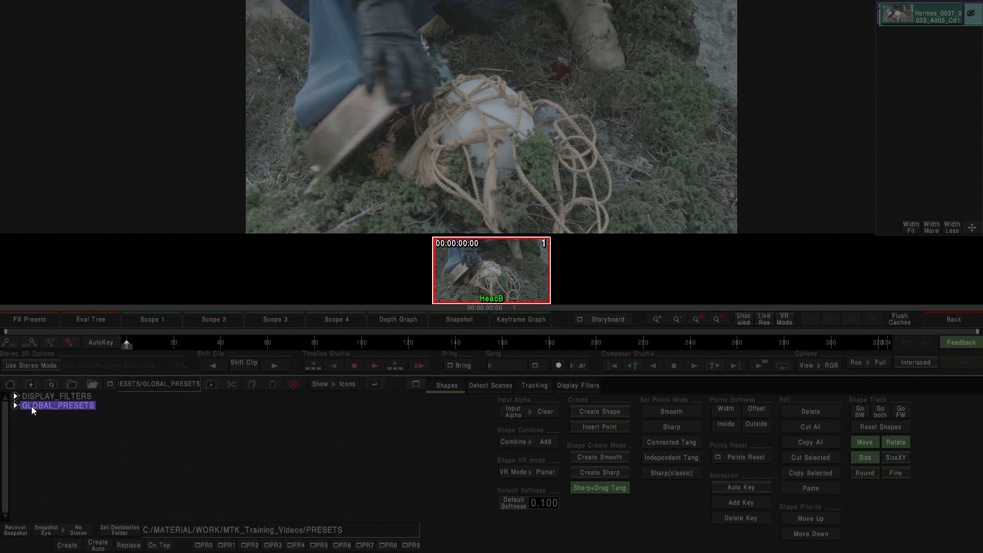
pyautogui.doubleClick(33, 406)
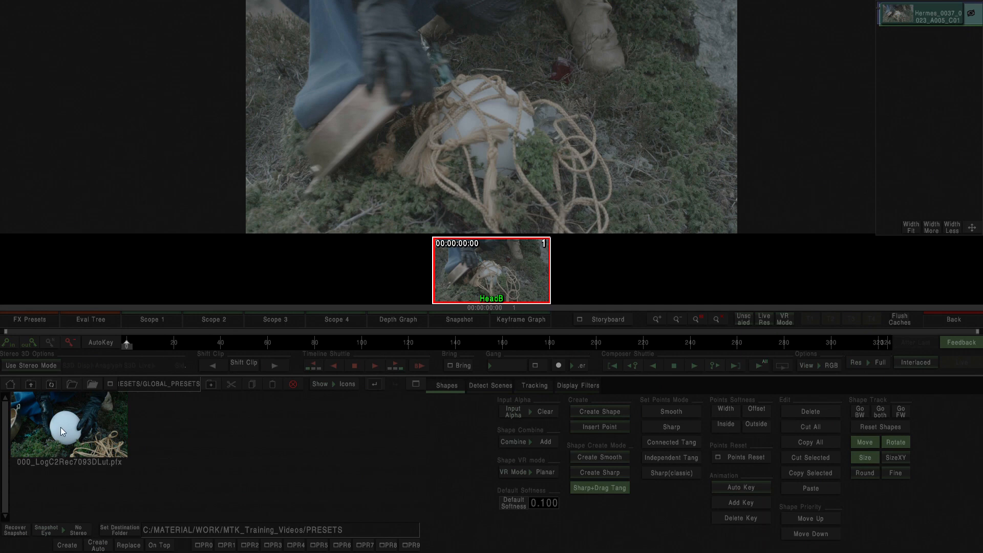
pyautogui.click(100, 454)
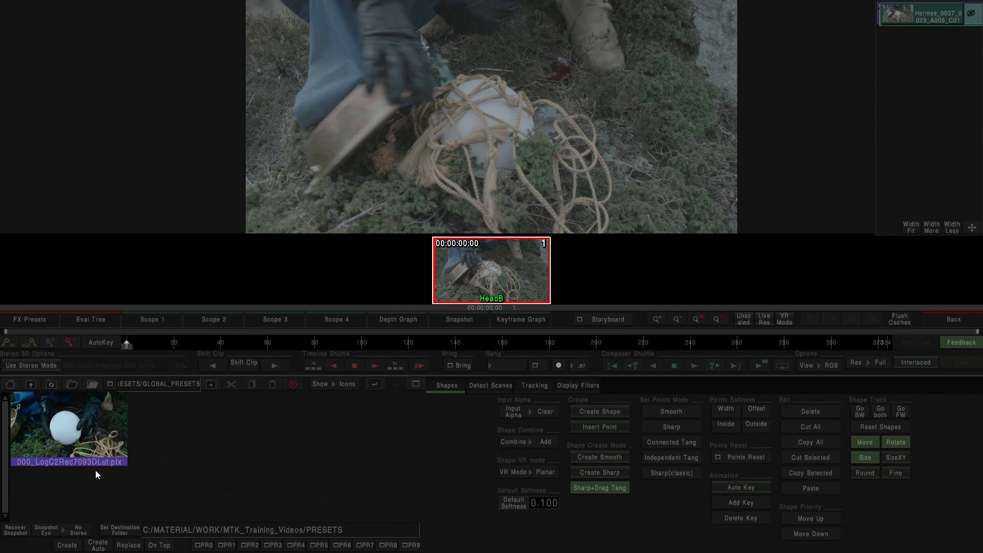
pyautogui.doubleClick(60, 429)
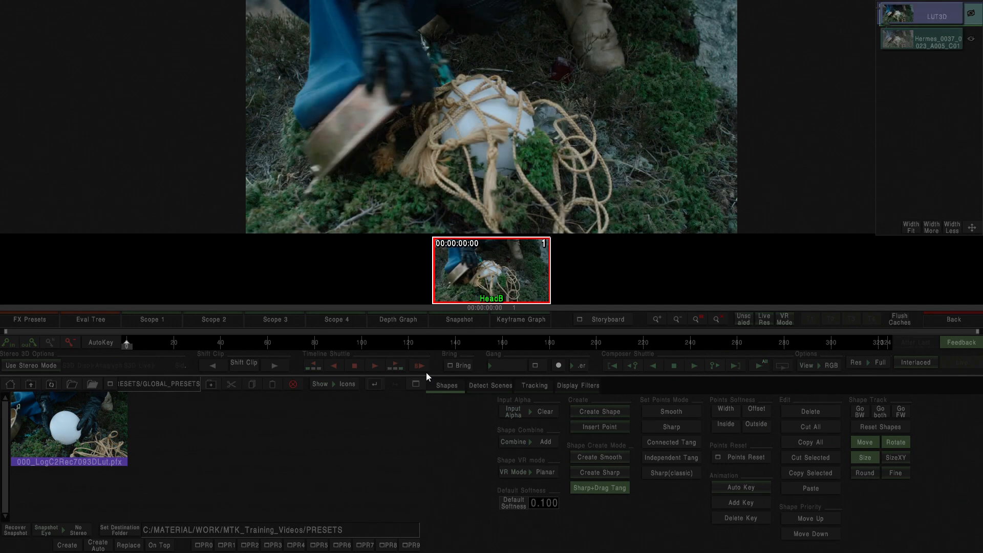
# Return to the timeline and clone the LUT3D and clip stack to about 00:00:15:12, after the original
pyautogui.click(943, 320)
pyautogui.click(441, 170)
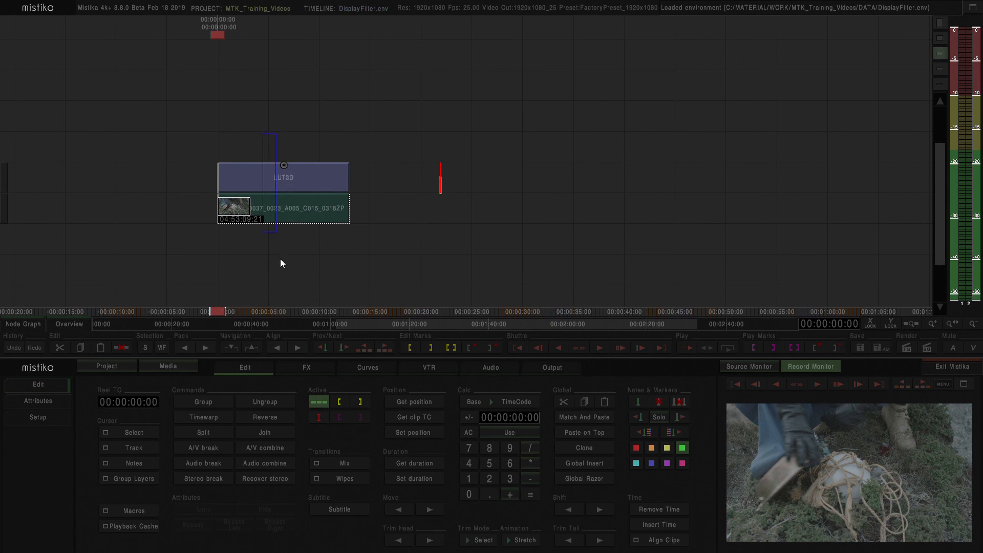
pyautogui.moveTo(281, 274)
pyautogui.mouseDown()
pyautogui.moveTo(259, 188)
pyautogui.moveTo(283, 248)
pyautogui.moveTo(466, 262)
pyautogui.moveTo(416, 173)
pyautogui.mouseUp()
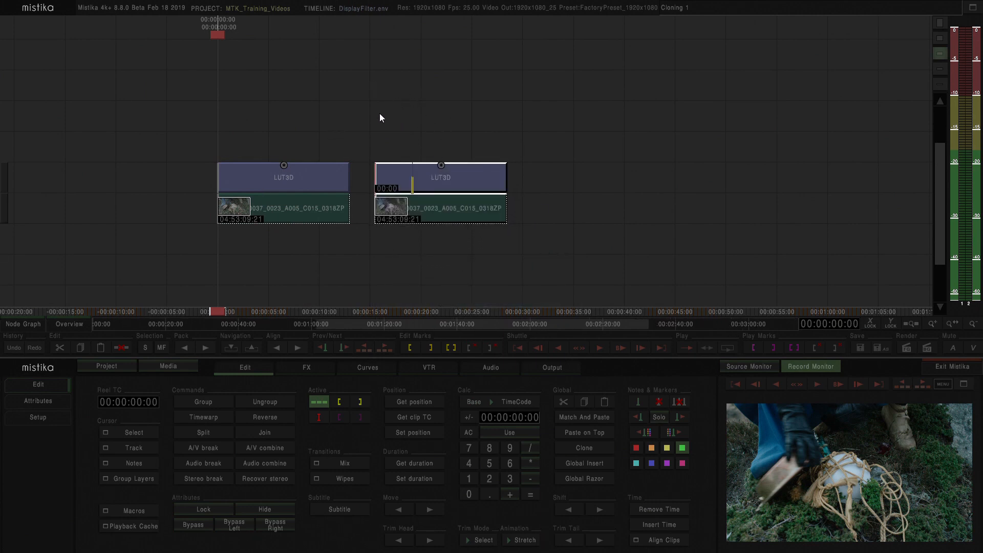
# Place the playhead over the cloned stack at about 00:00:22:11 and open its LUT3D effect for editing
pyautogui.click(393, 127)
pyautogui.moveTo(424, 110); pyautogui.dragTo(300, 89)
pyautogui.moveTo(382, 114)
pyautogui.mouseDown()
pyautogui.moveTo(331, 110)
pyautogui.moveTo(328, 129)
pyautogui.moveTo(301, 121)
pyautogui.mouseUp()
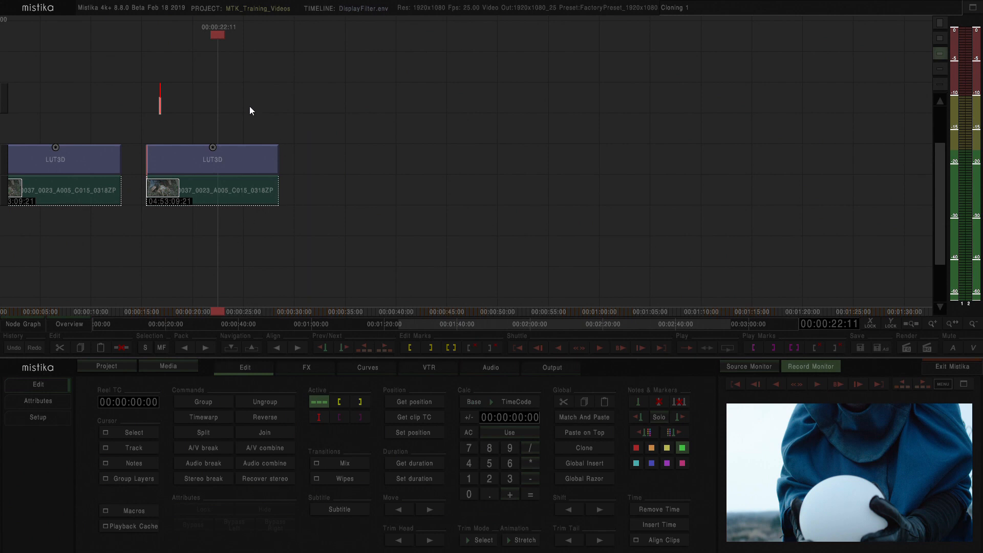
pyautogui.moveTo(250, 107); pyautogui.dragTo(216, 158)
pyautogui.click(225, 162)
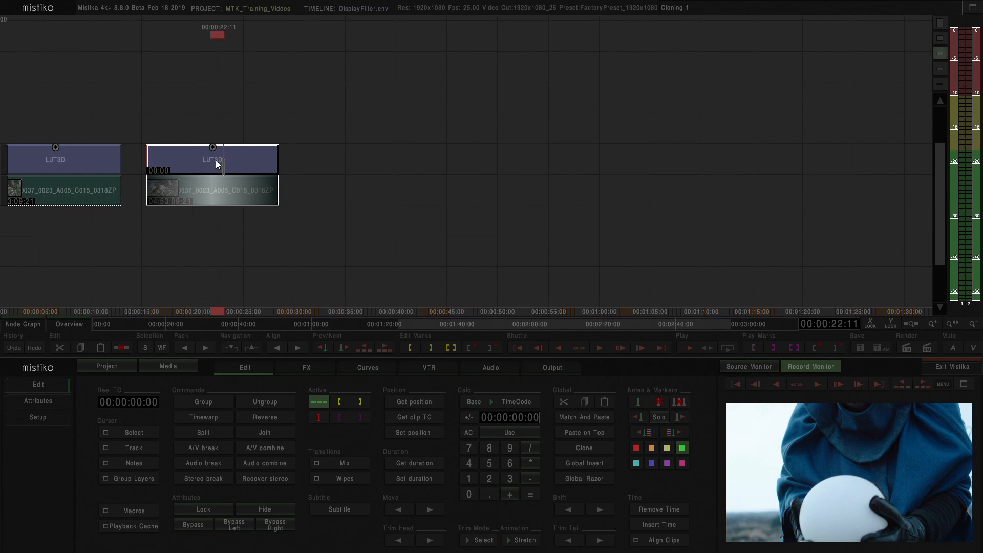
pyautogui.click(236, 133)
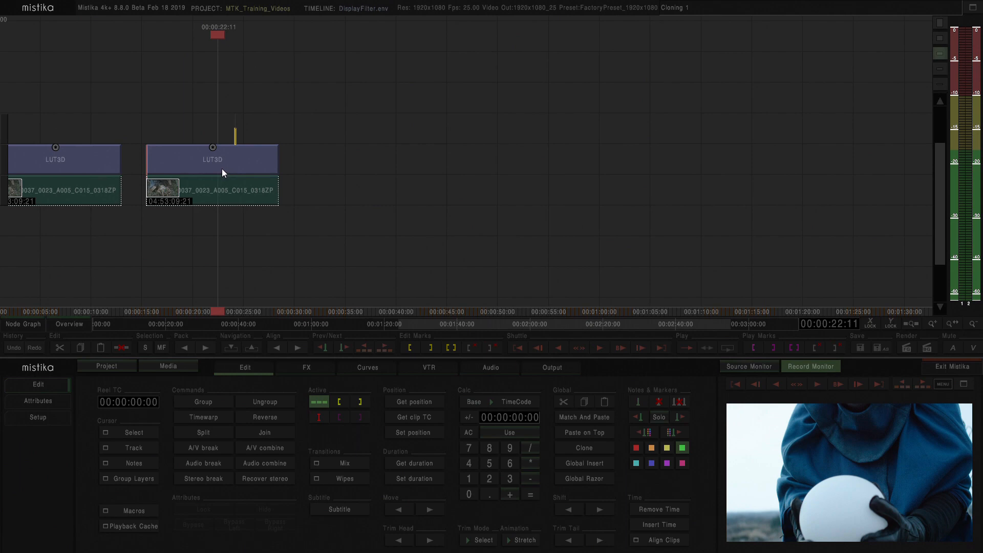
pyautogui.doubleClick(213, 160)
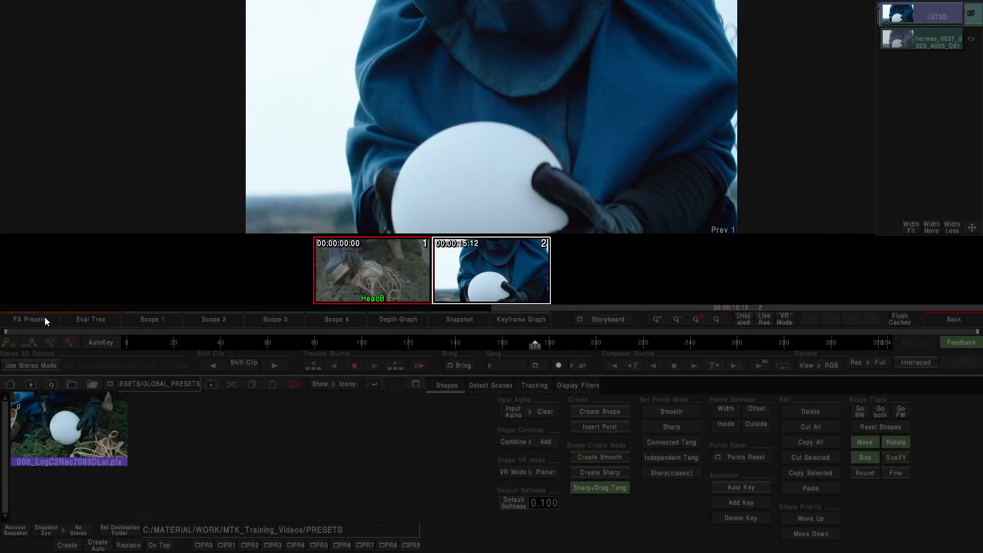
pyautogui.click(45, 319)
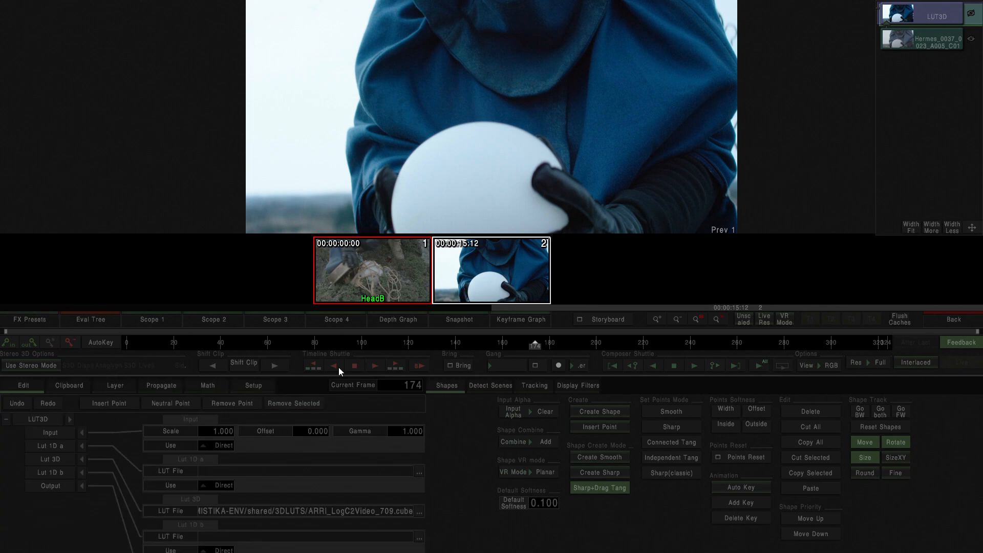
# Create a display filter from the cloned LUT3D stack, named LogC_2_Rec709_3DLut
pyautogui.click(577, 386)
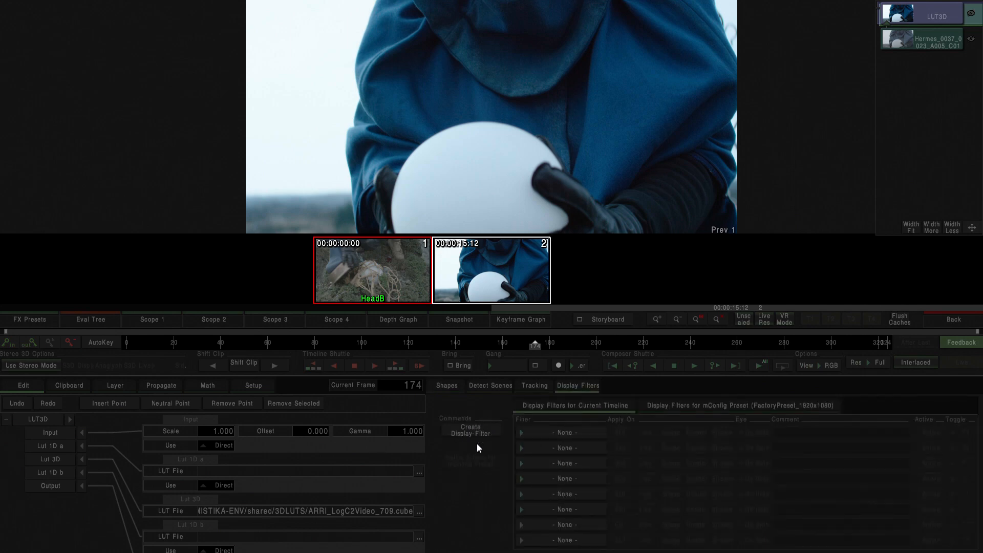
pyautogui.click(65, 464)
pyautogui.click(471, 430)
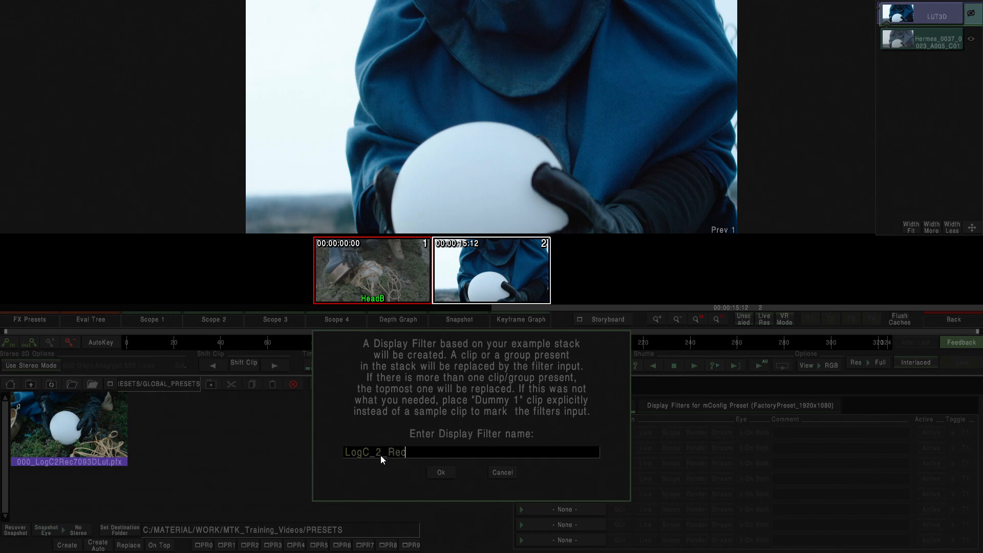
pyautogui.write('709_3DLut')
pyautogui.click(441, 472)
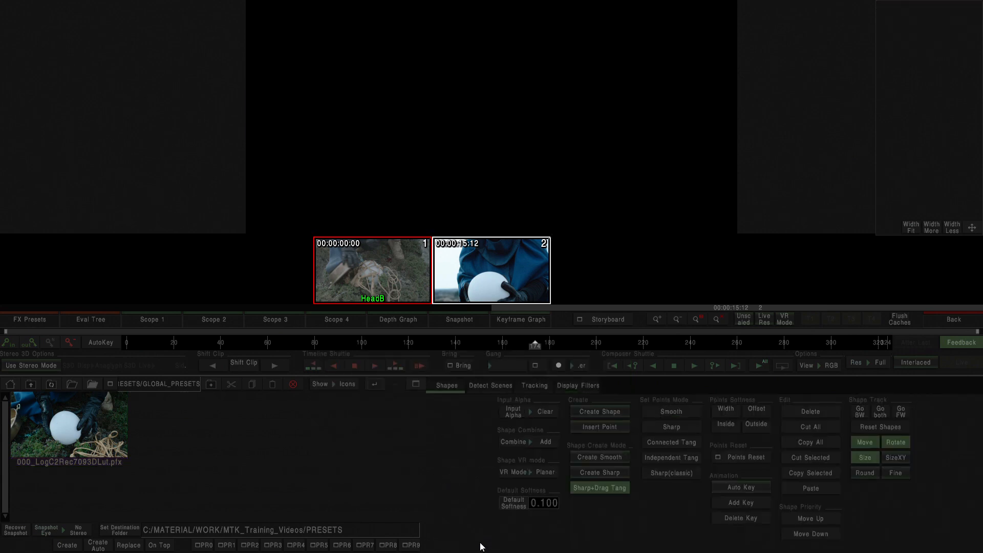
# Return to the timeline and place the playhead over the original clip stack at about 00:00:04:20
pyautogui.click(952, 321)
pyautogui.click(242, 110)
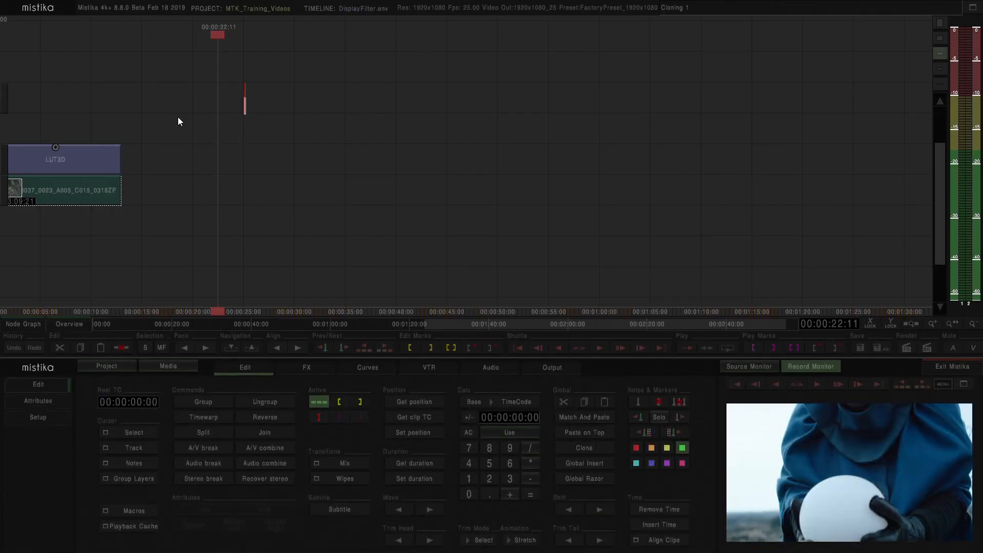
pyautogui.scroll(-3, 203, 110)
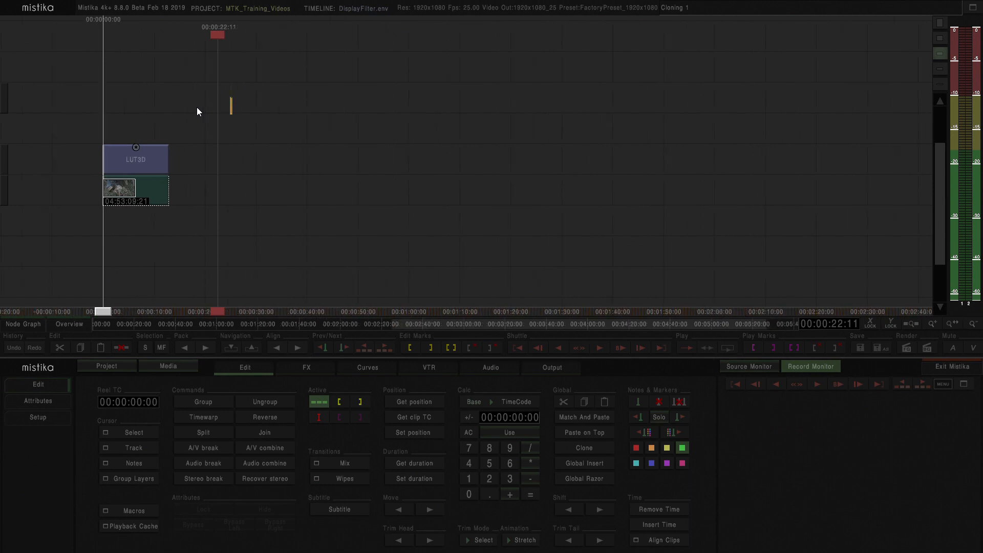
pyautogui.scroll(1, 183, 119)
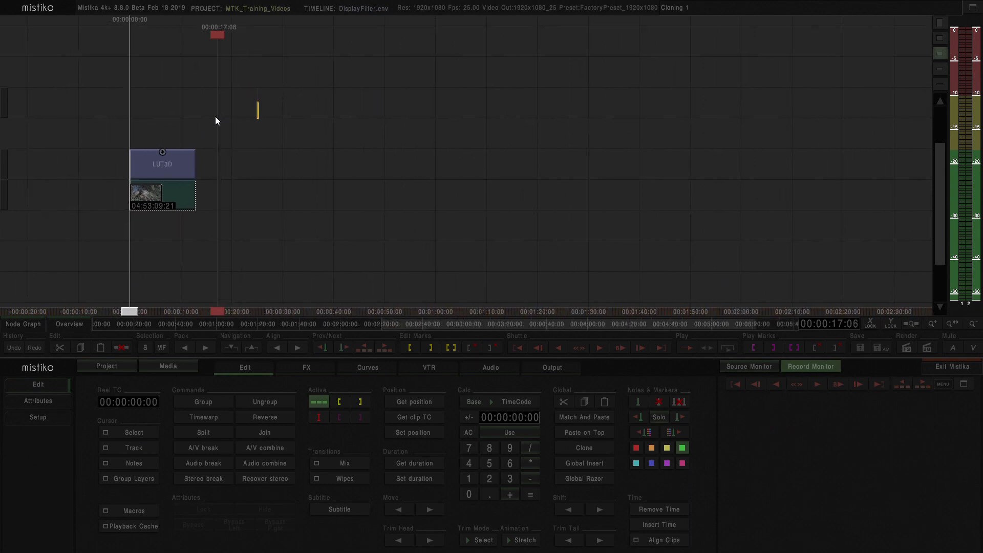
pyautogui.scroll(1, 221, 114)
pyautogui.scroll(1, 221, 117)
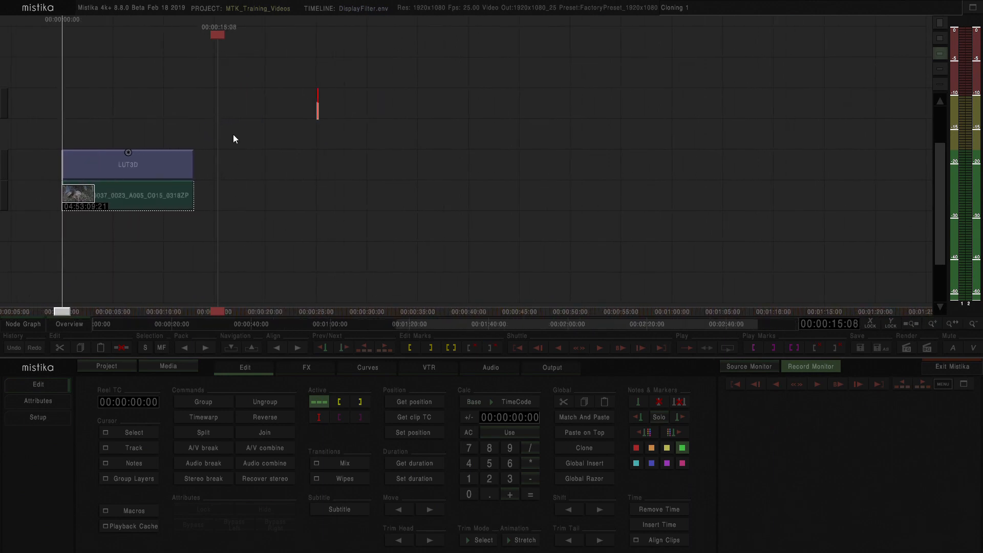
pyautogui.moveTo(149, 108); pyautogui.dragTo(257, 110)
pyautogui.scroll(1, 265, 97)
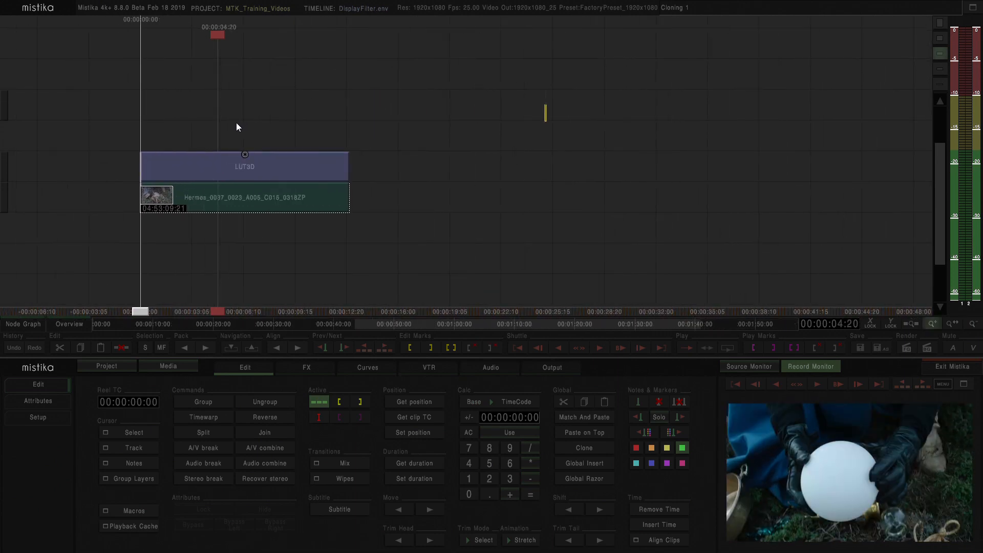
# Hide the LUT3D effect above the original Hermes clip, leaving nothing selected
pyautogui.click(236, 166)
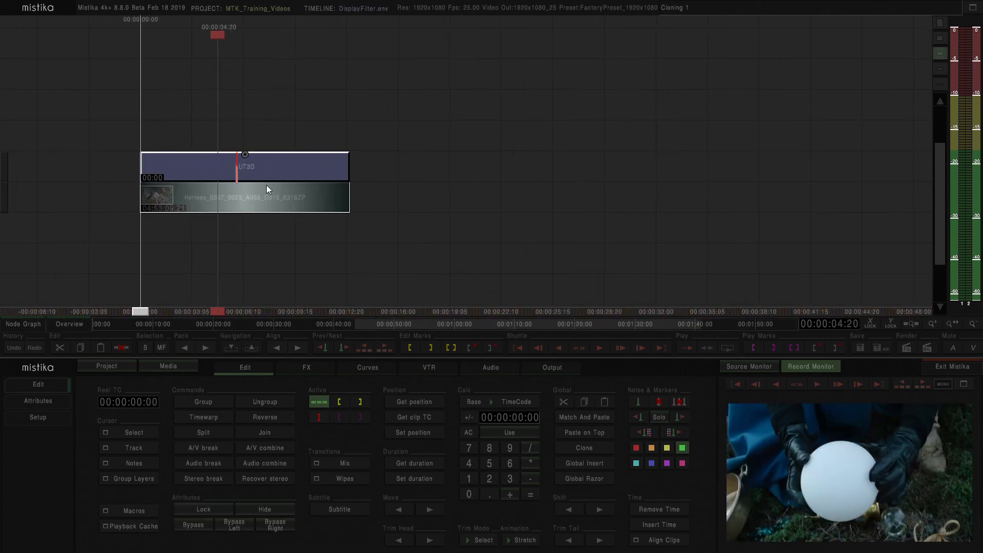
pyautogui.click(231, 129)
pyautogui.click(243, 173)
pyautogui.press('h')
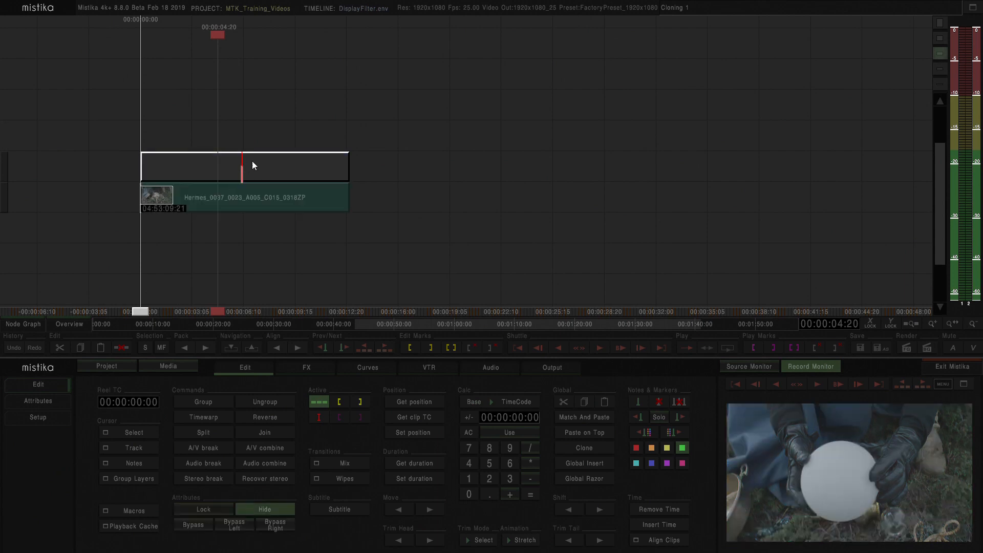
pyautogui.click(237, 125)
# Open the Hermes clip and assign LogC_2_Rec709_3DLut as the current timeline's first display filter, applied on GUI and Live
pyautogui.doubleClick(227, 198)
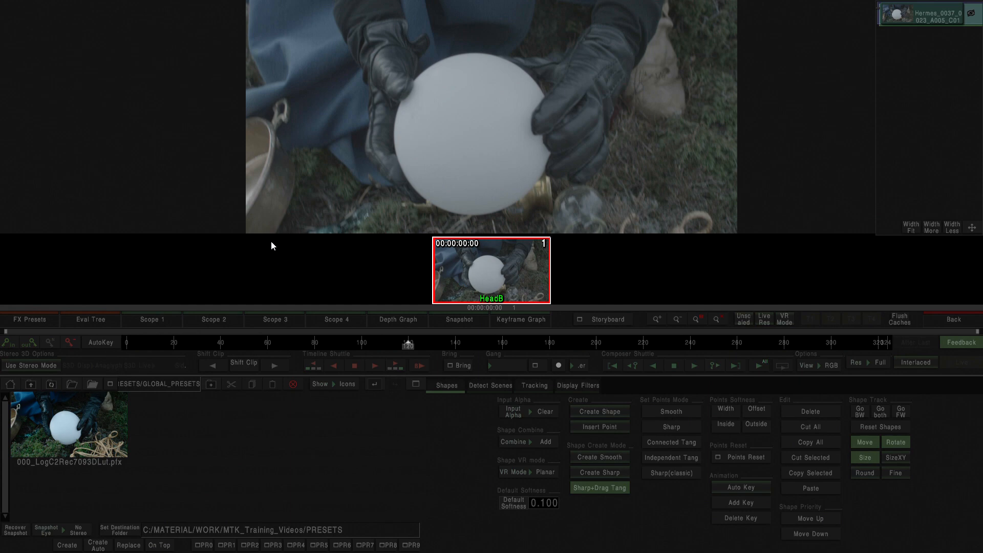
pyautogui.click(34, 321)
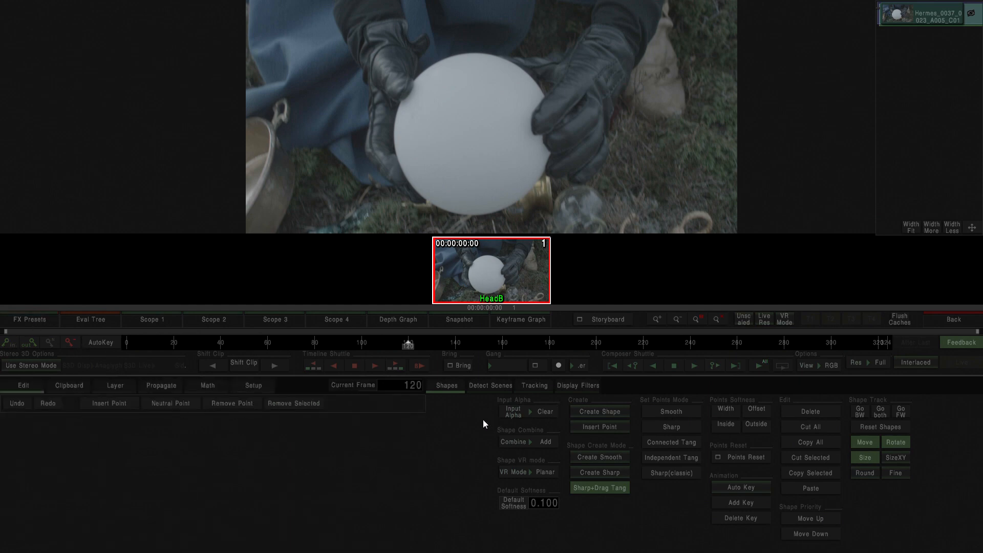
pyautogui.click(576, 385)
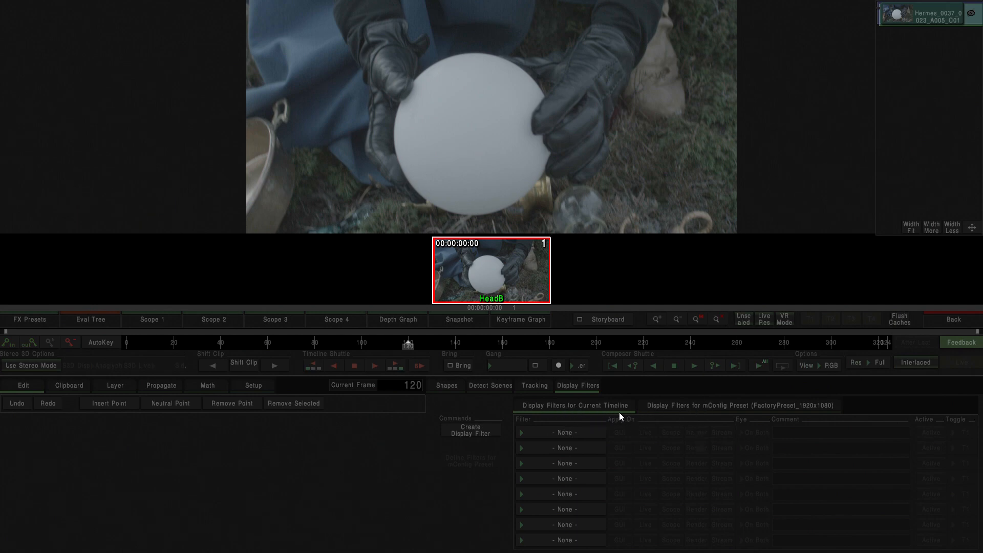
pyautogui.click(560, 432)
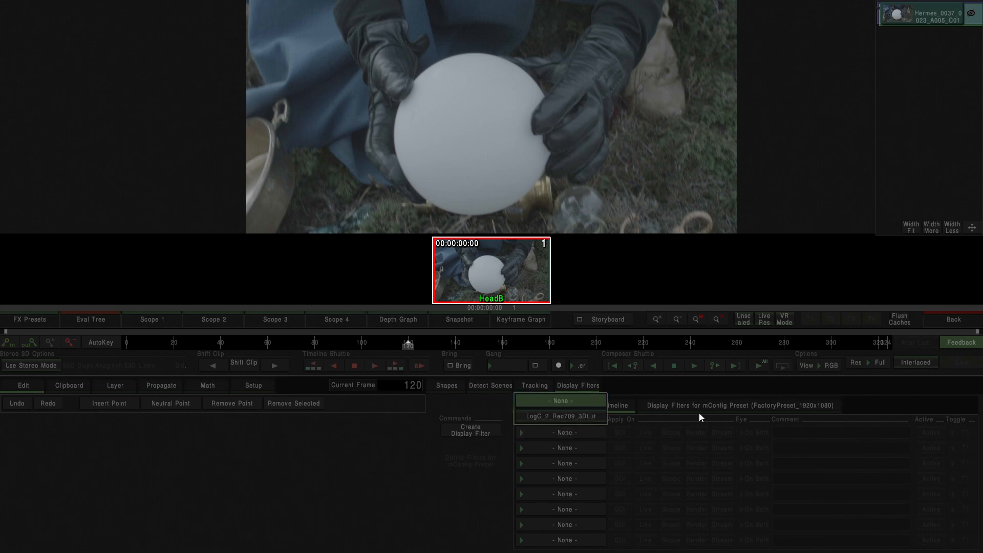
pyautogui.click(559, 416)
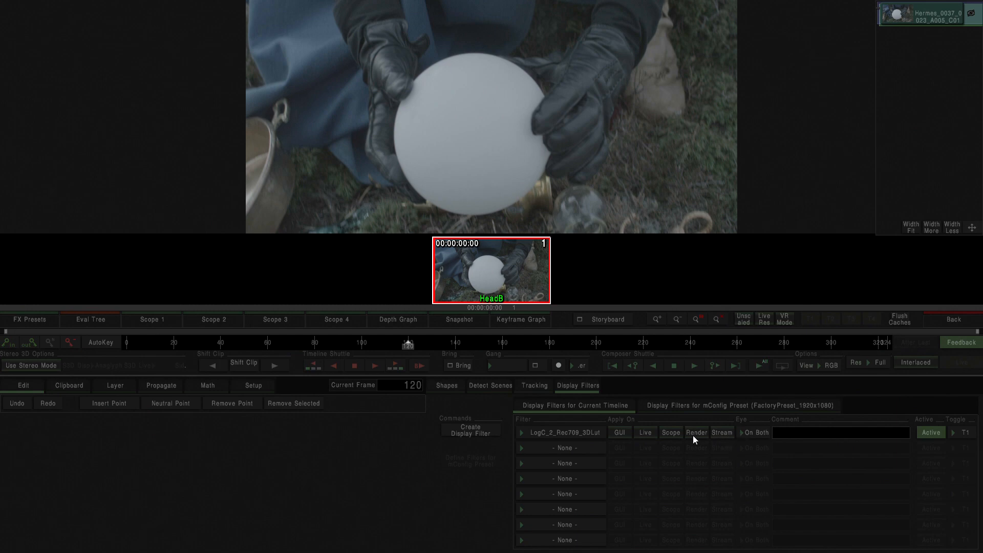
pyautogui.click(620, 434)
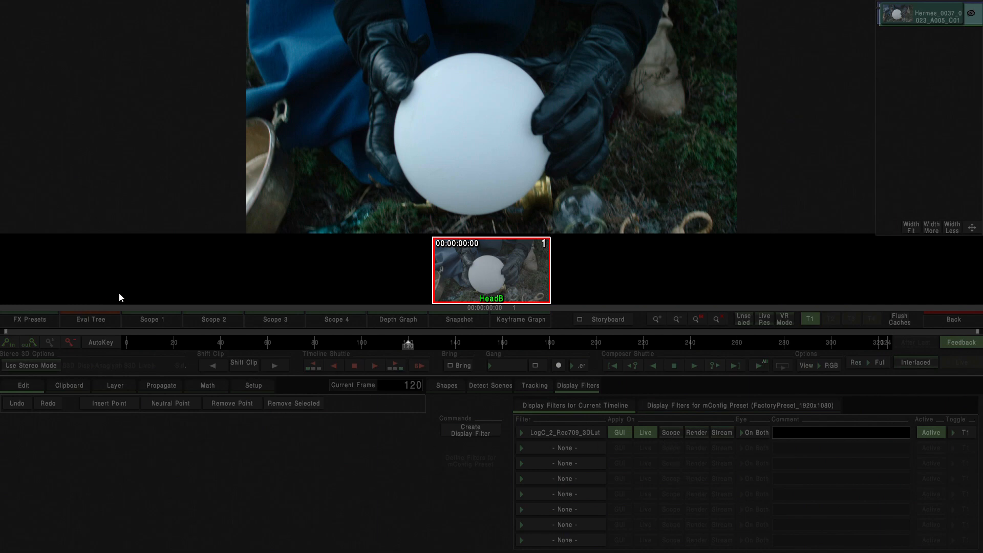
# Display Scope 1 and place it in the empty area beside the image, on the side opposite the evaluation tree
pyautogui.click(151, 321)
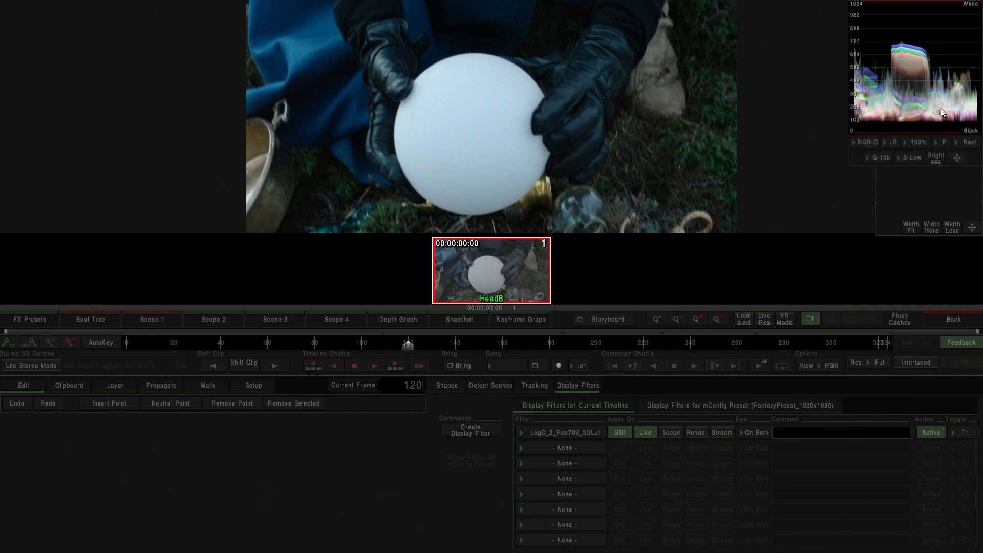
pyautogui.moveTo(955, 163); pyautogui.dragTo(147, 182)
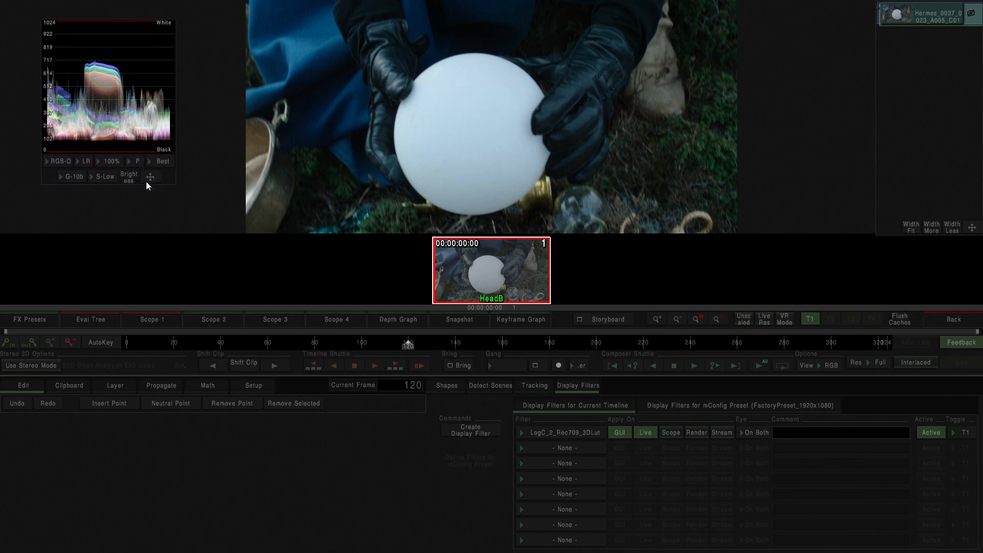
# Apply the LogC_2_Rec709_3DLut display filter on Scope and Render as well, keeping its eye option at On Both
pyautogui.click(671, 432)
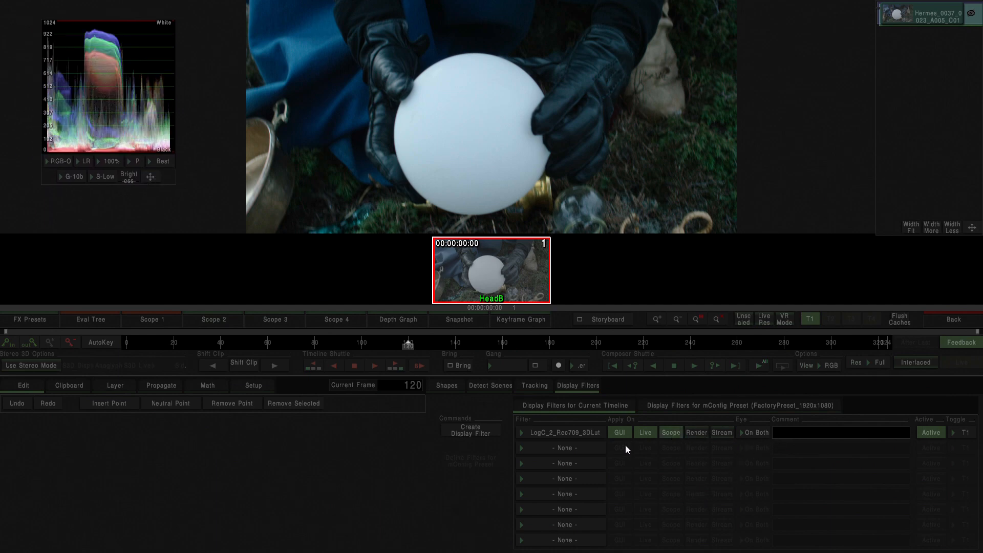
pyautogui.click(754, 433)
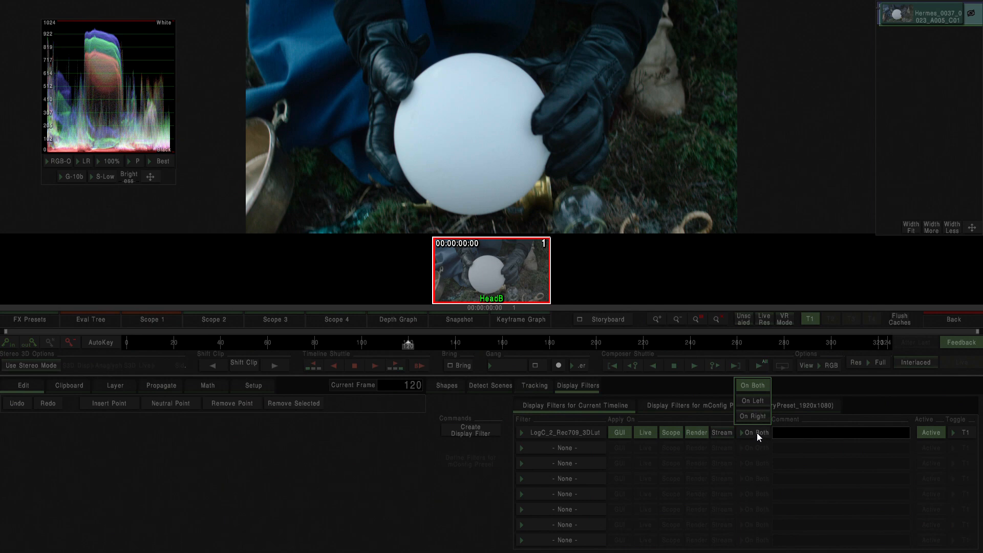
pyautogui.click(756, 431)
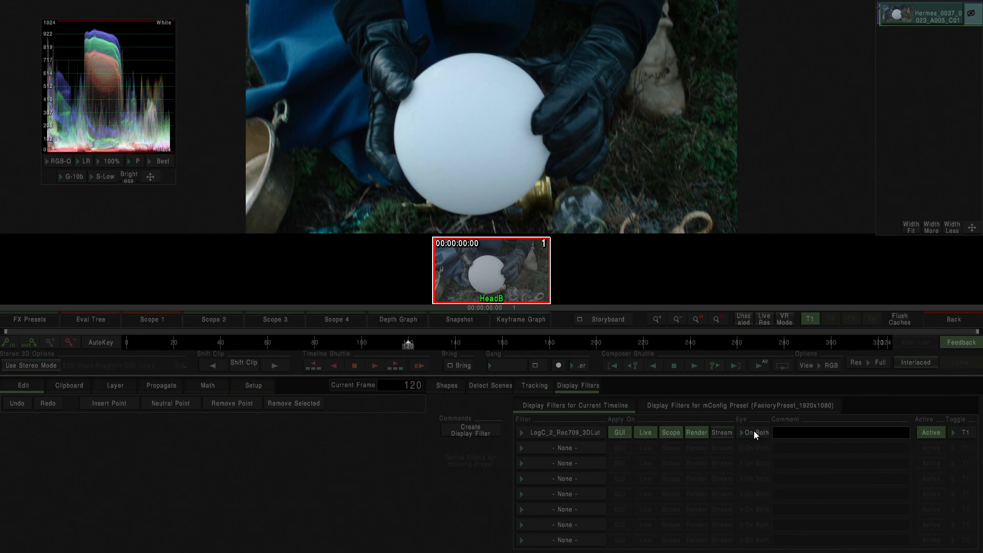
# Switch the LogC_2_Rec709_3DLut filter's Active state off and back on, and keep its toggle assigned to T1
pyautogui.click(931, 435)
pyautogui.click(930, 431)
pyautogui.click(963, 432)
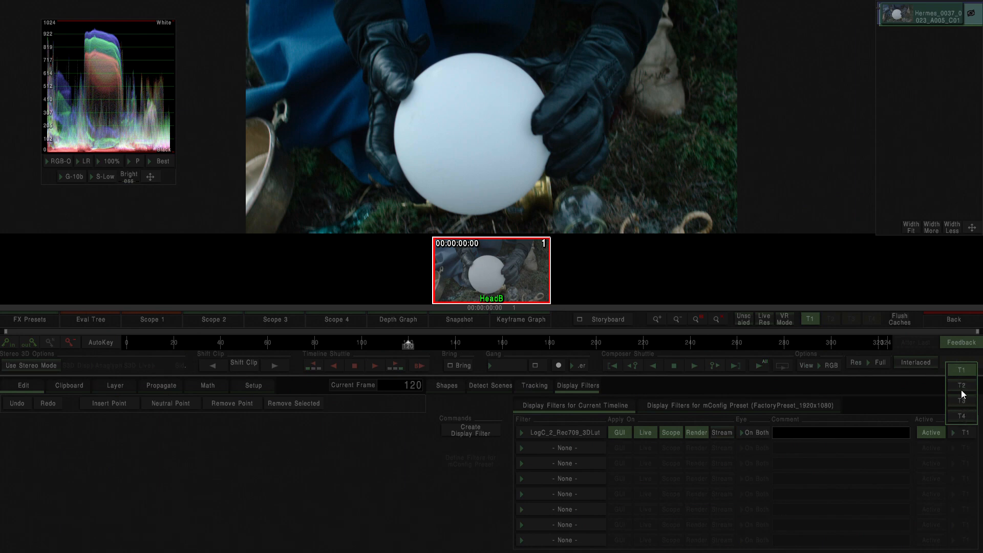
pyautogui.click(966, 433)
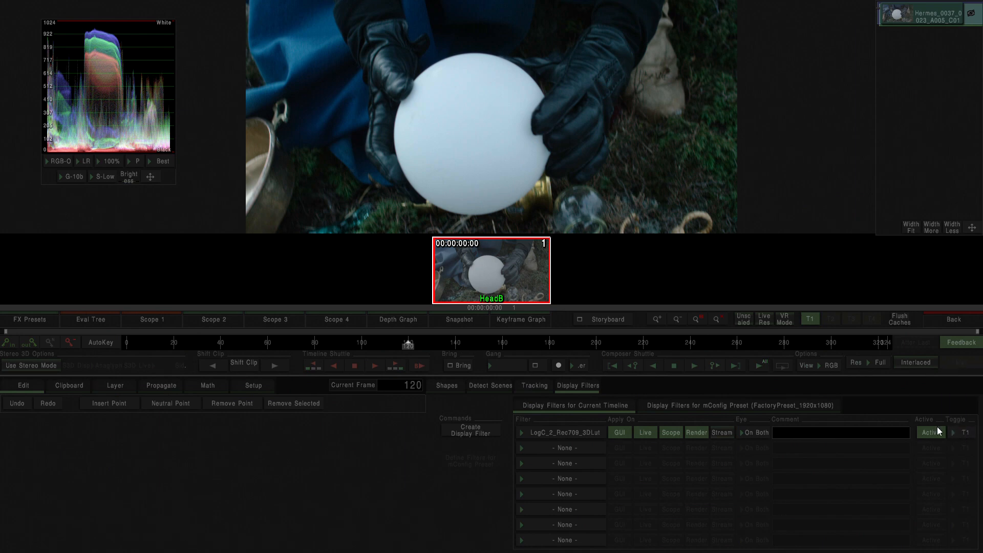
# Compare the image and scope with and without the display filter by switching T1 repeatedly, leaving it enabled
pyautogui.click(812, 318)
pyautogui.click(809, 318)
pyautogui.click(809, 319)
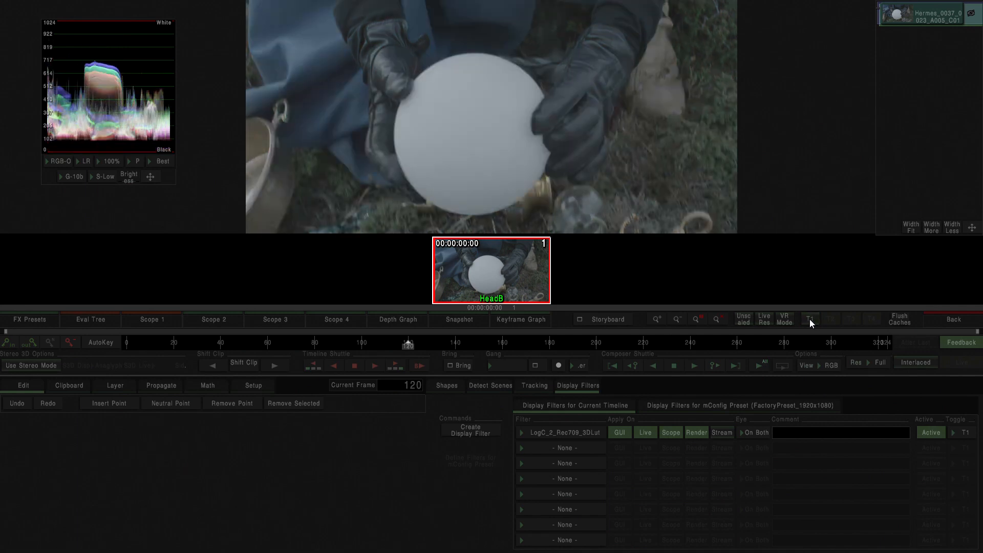
pyautogui.click(810, 319)
pyautogui.click(810, 318)
pyautogui.click(810, 319)
pyautogui.click(809, 319)
pyautogui.click(810, 317)
pyautogui.click(811, 318)
pyautogui.click(810, 320)
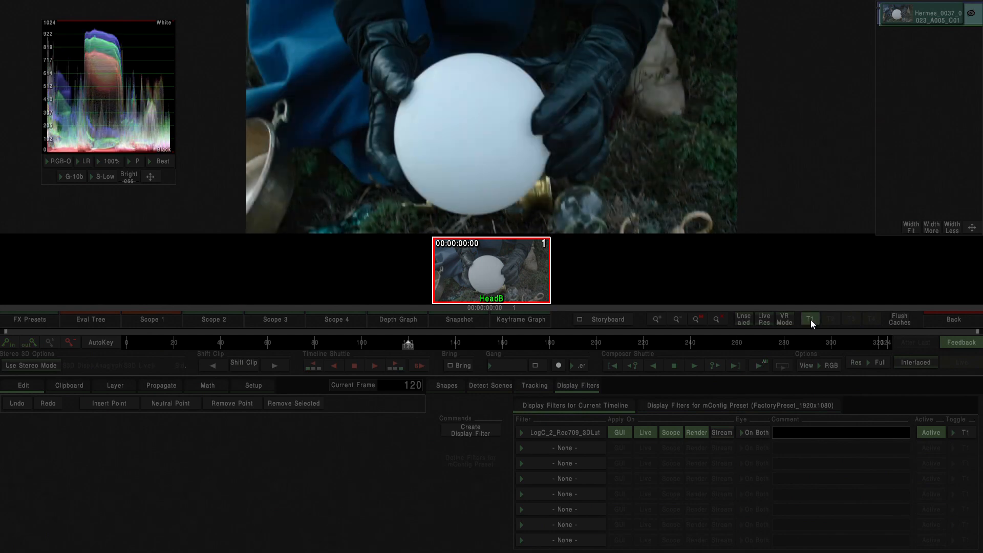
pyautogui.click(812, 319)
pyautogui.click(810, 318)
# Return to the timeline and move the hidden LUT3D effect up one track, leaving a free track above the Hermes clip
pyautogui.click(950, 317)
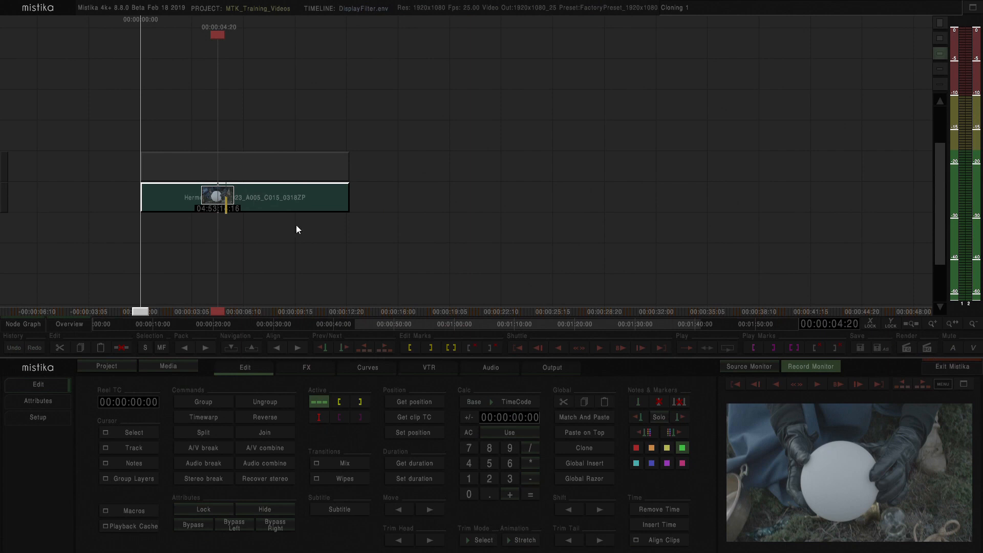
pyautogui.click(272, 113)
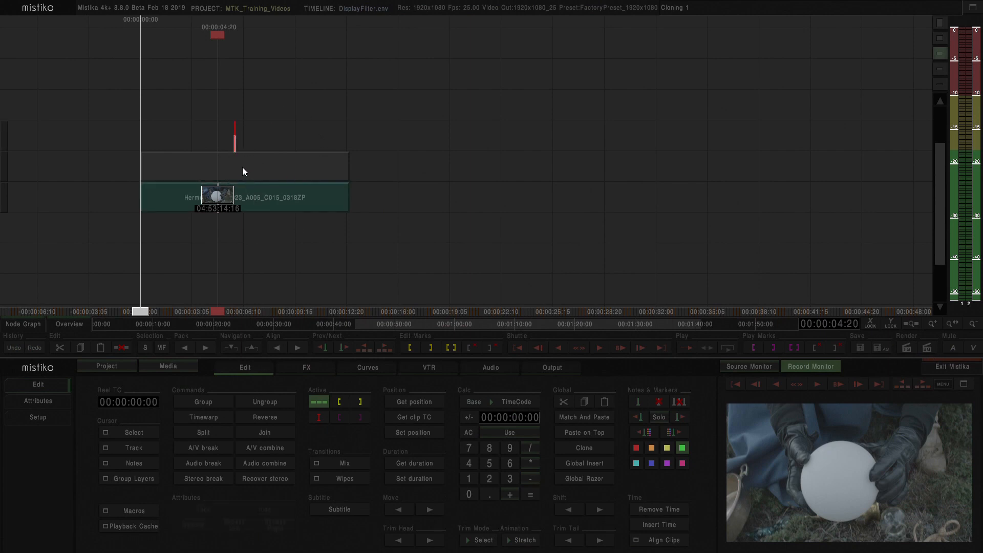
pyautogui.moveTo(244, 165); pyautogui.dragTo(284, 102)
pyautogui.click(277, 85)
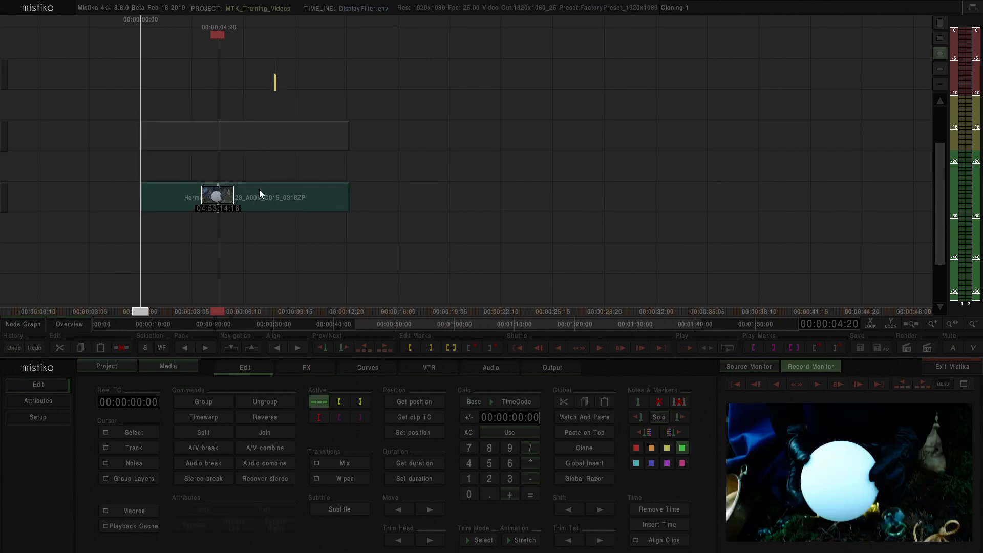
# Add a Color Grade effect directly above the Hermes clip, beneath the hidden LUT3D effect
pyautogui.click(242, 201)
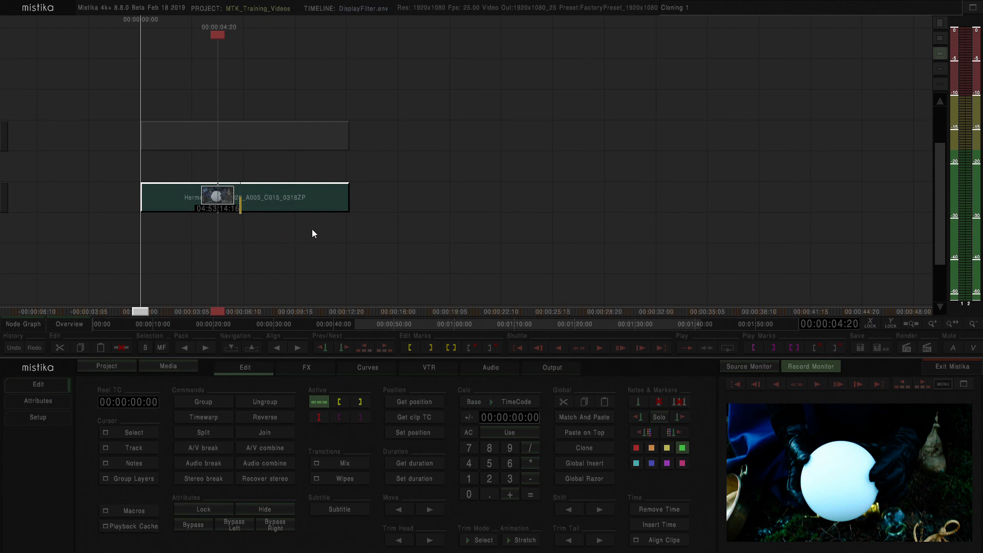
pyautogui.click(307, 374)
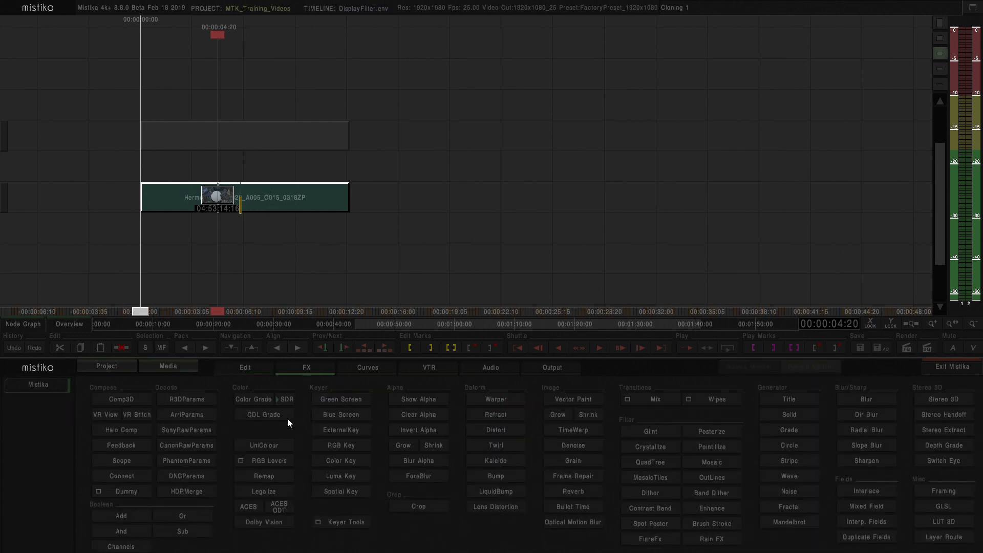
pyautogui.click(251, 401)
pyautogui.click(285, 202)
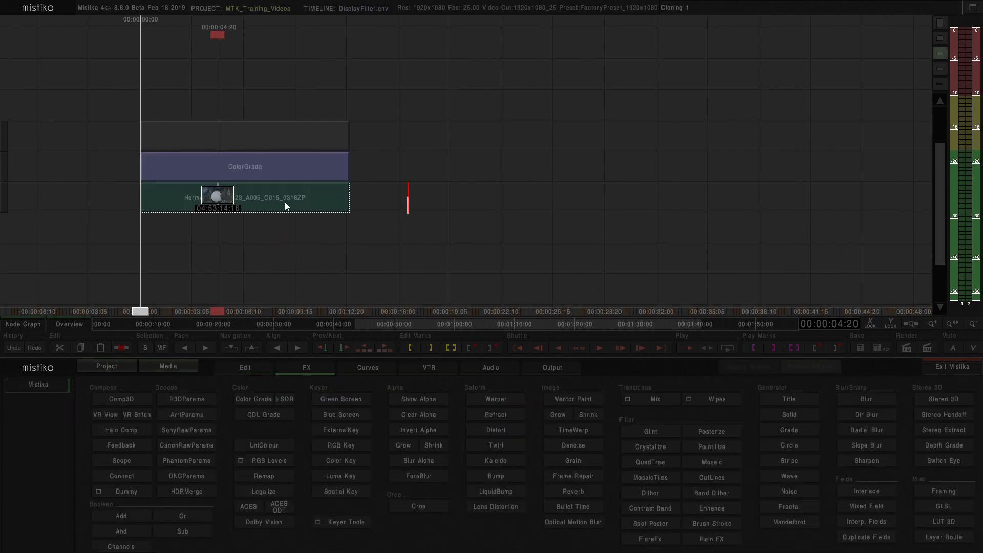
# Open the Color Grade effect and set White Point to about 8.7, Gamma to about -6.1 and Black Point to about -3.1, -5.2, -6.2 (RGB)
pyautogui.doubleClick(231, 165)
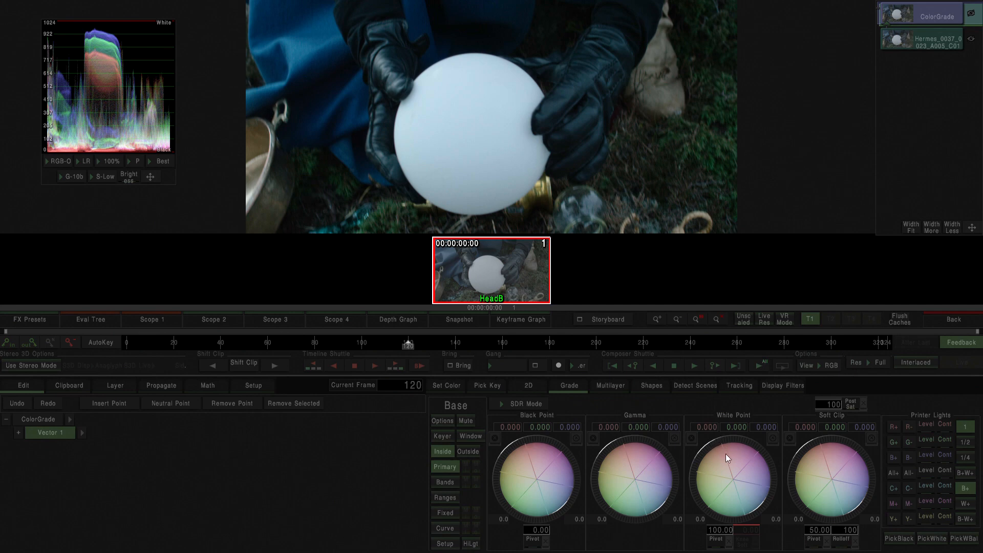
pyautogui.moveTo(736, 463); pyautogui.dragTo(731, 480)
pyautogui.moveTo(531, 468)
pyautogui.mouseDown()
pyautogui.moveTo(537, 477)
pyautogui.moveTo(520, 460)
pyautogui.moveTo(542, 470)
pyautogui.mouseUp()
pyautogui.moveTo(627, 470); pyautogui.dragTo(606, 464)
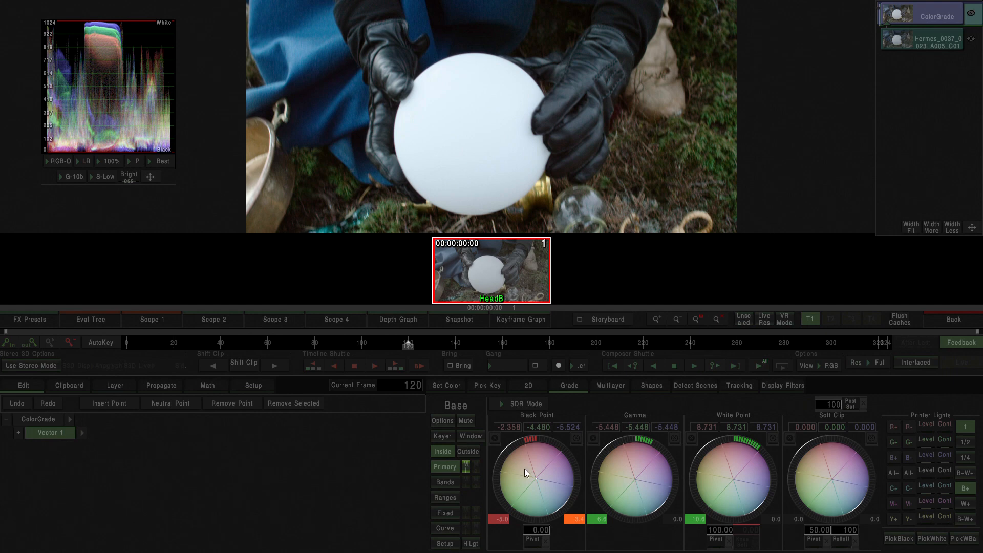
pyautogui.moveTo(525, 469); pyautogui.dragTo(520, 470)
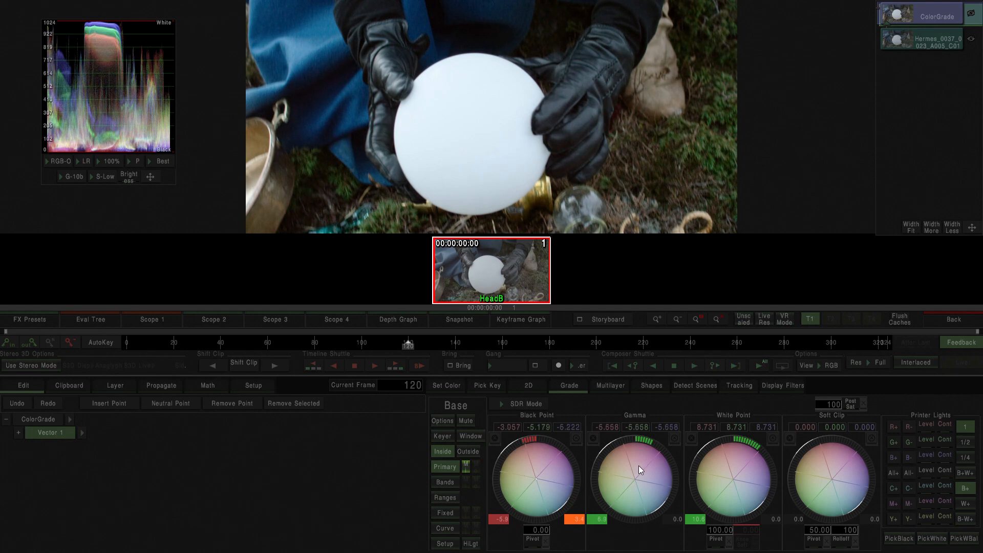
pyautogui.moveTo(640, 467); pyautogui.dragTo(630, 471)
# Compare the graded image with and without the T1 display filter, leaving the filter enabled
pyautogui.click(812, 321)
pyautogui.click(812, 322)
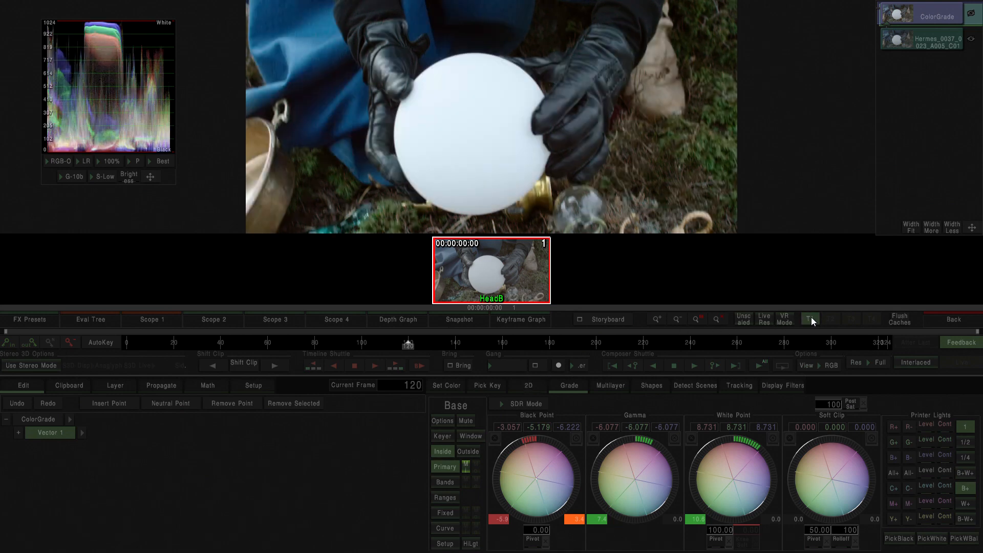
pyautogui.click(812, 319)
pyautogui.click(811, 321)
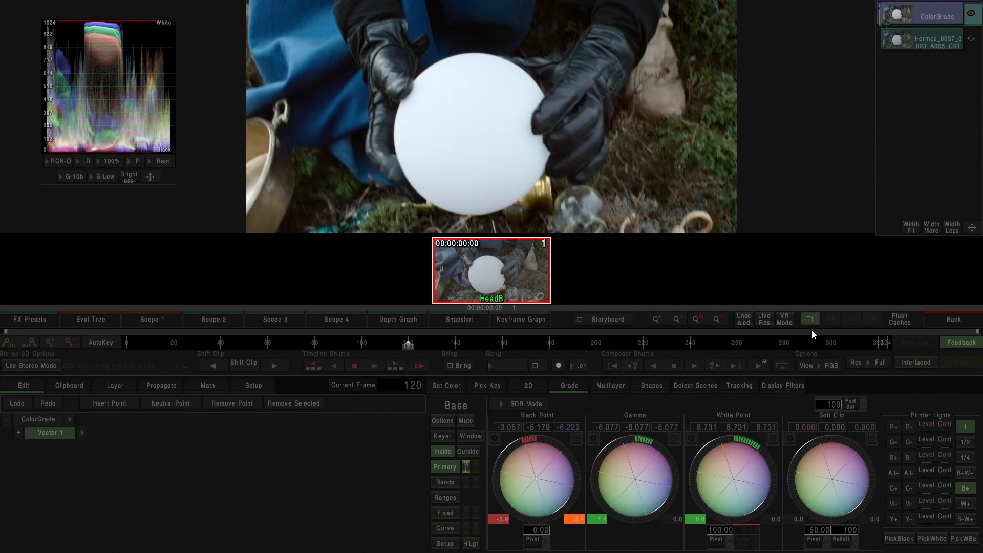
# Open the display filter settings for the current timeline
pyautogui.click(780, 389)
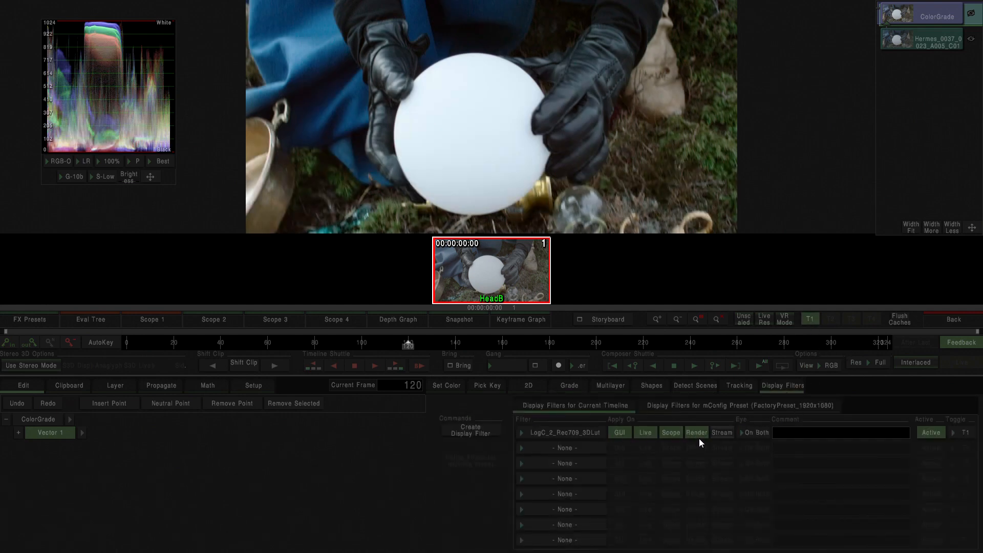